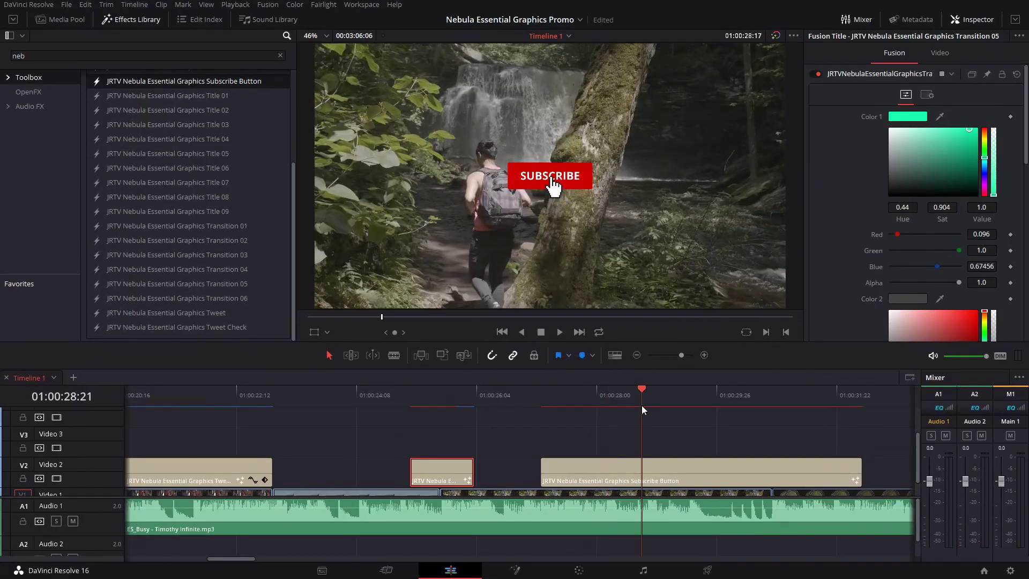
Step: Trim the Subscribe Button title's end to the playhead and swap the Twitter placeholder for the channel's handle
key("space")
left_click_drag(859, 475, 735, 474)
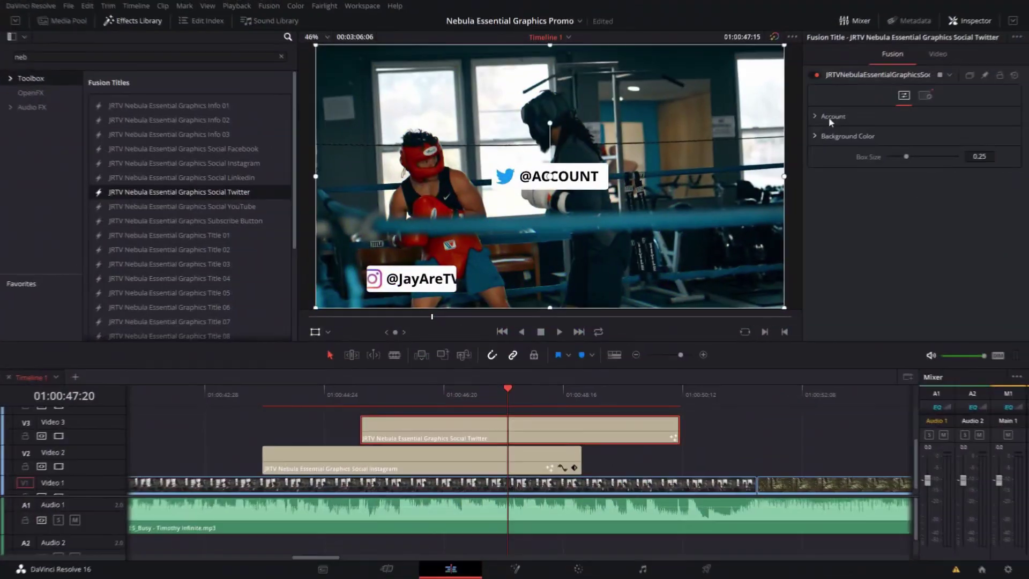
triple_click(901, 137)
type("@Jay")
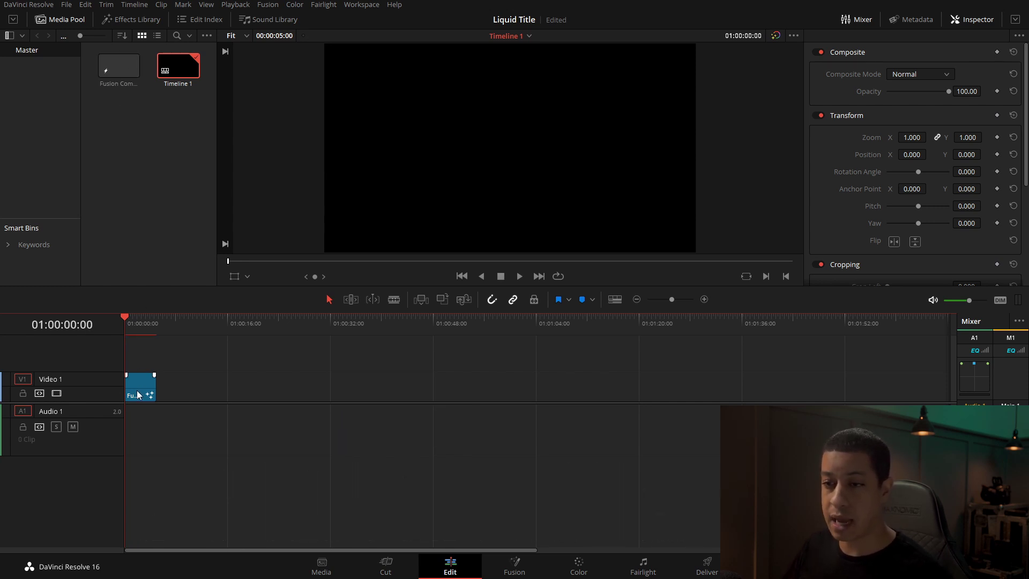
Step: Open the Fusion Composition clip on the timeline for compositing
left_click(501, 571)
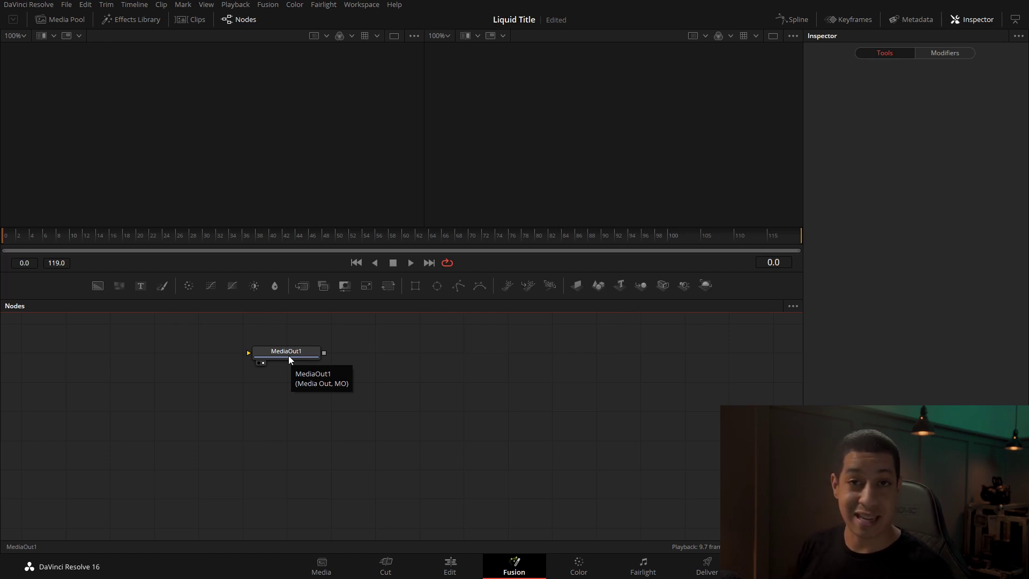
Step: Move the MediaOut1 node to the right side of the Fusion node graph
left_click_drag(288, 356, 697, 361)
Step: Add a Text+ node reading 'JAYARETV.COM' and show it in the viewer
left_click_drag(142, 285, 378, 418)
left_click(916, 191)
type("JAYARETV.COM")
left_click(379, 418)
key("2")
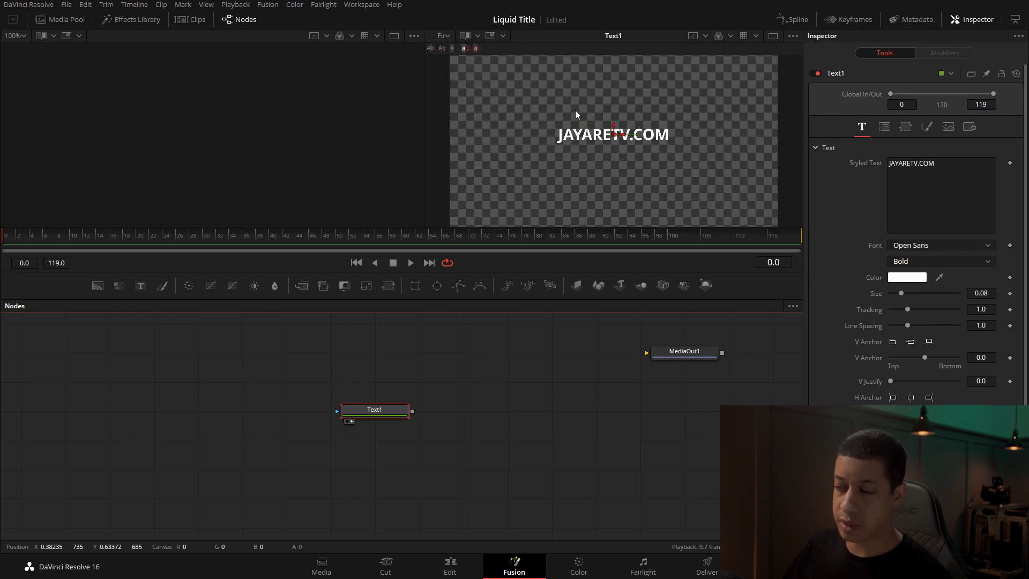
Step: Style the title in cyan Futura PT at size 0.1654, and move Text1 further left
left_click_drag(903, 295, 912, 294)
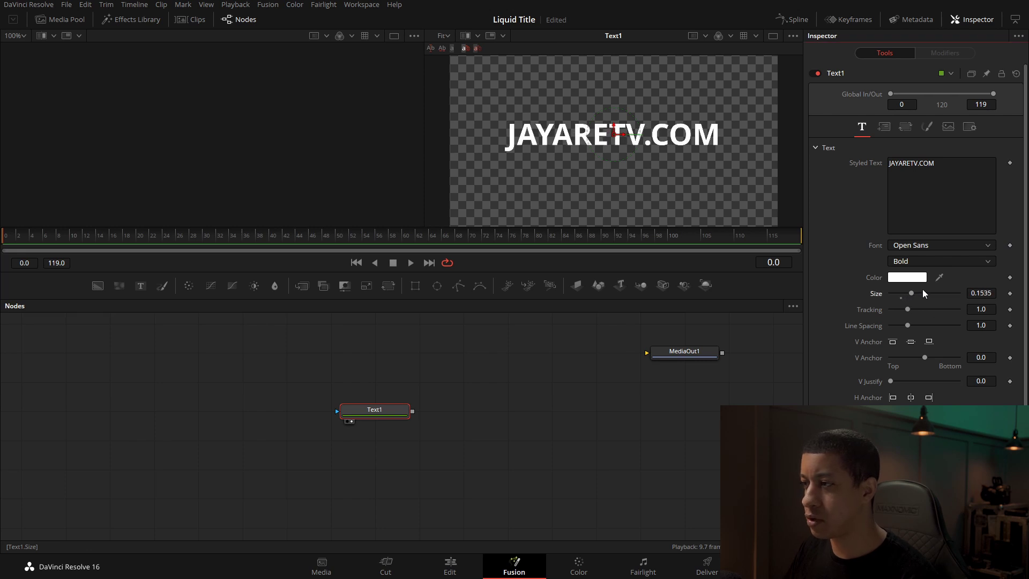
left_click(966, 249)
scroll(959, 279, "down", 5)
left_click(949, 302)
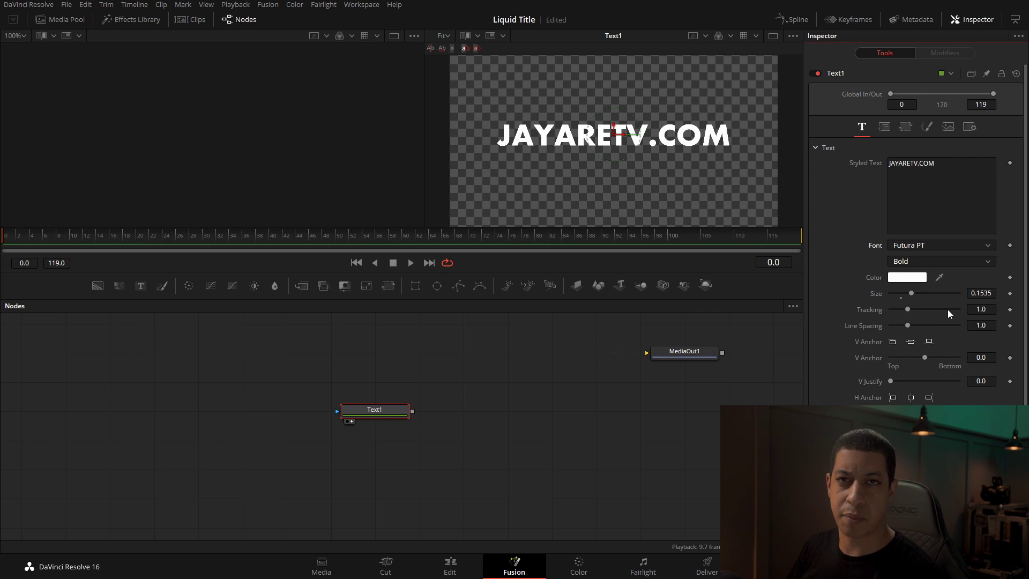
left_click_drag(912, 294, 914, 294)
left_click(907, 278)
left_click_drag(549, 193, 554, 194)
left_click(638, 389)
left_click_drag(379, 415, 290, 415)
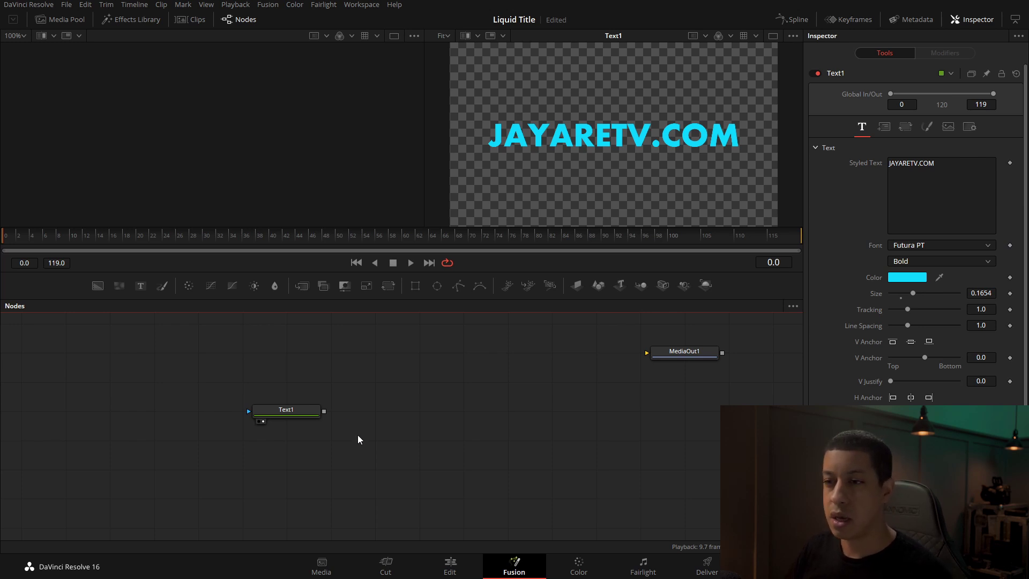
Step: Add a discontinuous FastNoise node with brightness 0.71, detail 1.02 and scale 10.71
left_click_drag(118, 284, 572, 207)
left_click(908, 307)
left_click_drag(925, 210, 949, 210)
left_click_drag(897, 243, 904, 243)
left_click_drag(903, 179, 959, 210)
left_click_drag(904, 243, 925, 243)
Step: Set the noise's Seethe Rate to 0.1 and preview it playing
left_click(992, 292)
key("BackSpace")
type("1")
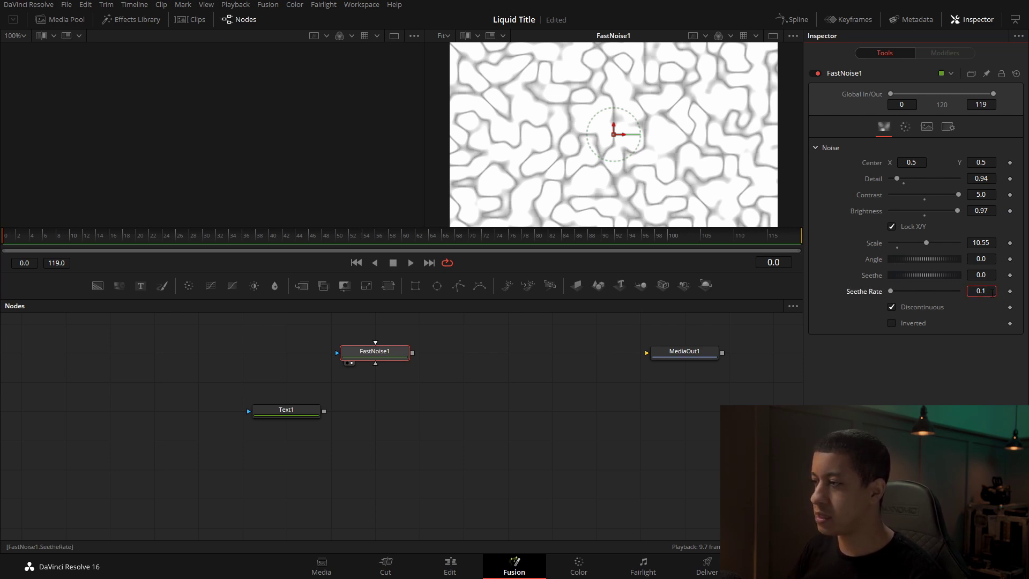
key("Tab")
left_click(410, 263)
left_click(392, 263)
Step: Insert a Displace node after Text1 via Shift+Space search, and connect FastNoise1 as its distortion source
left_click(396, 402)
left_click(391, 408)
key("shift+space")
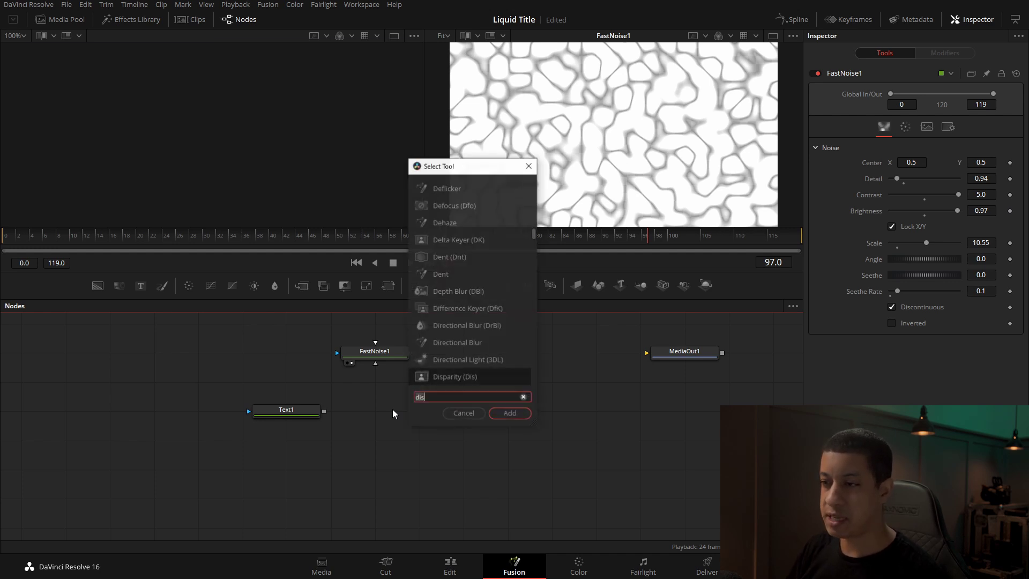
type("dis")
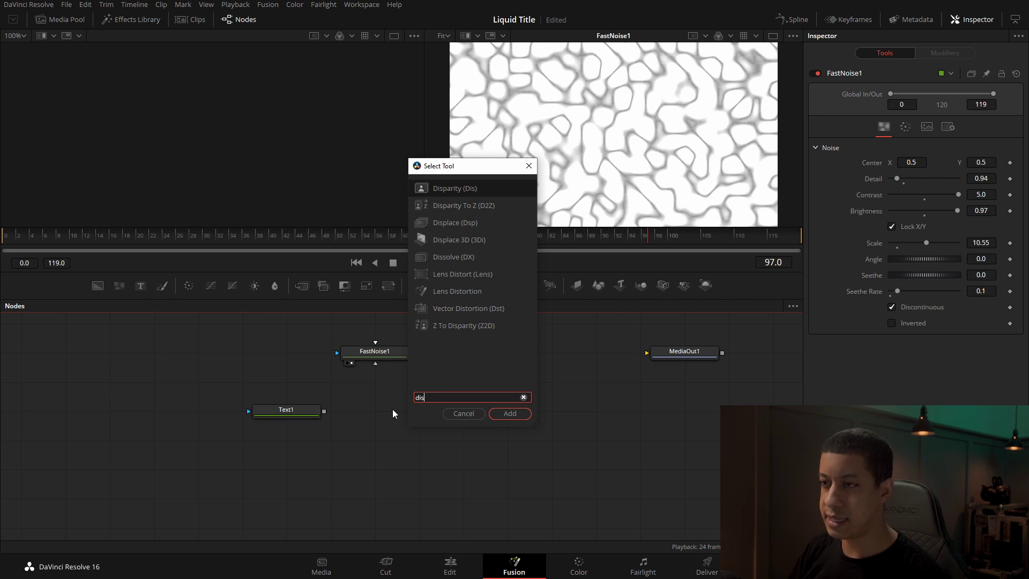
key("Down")
key("Down")
key("Down")
key("Up")
key("Return")
left_click_drag(379, 419, 423, 419)
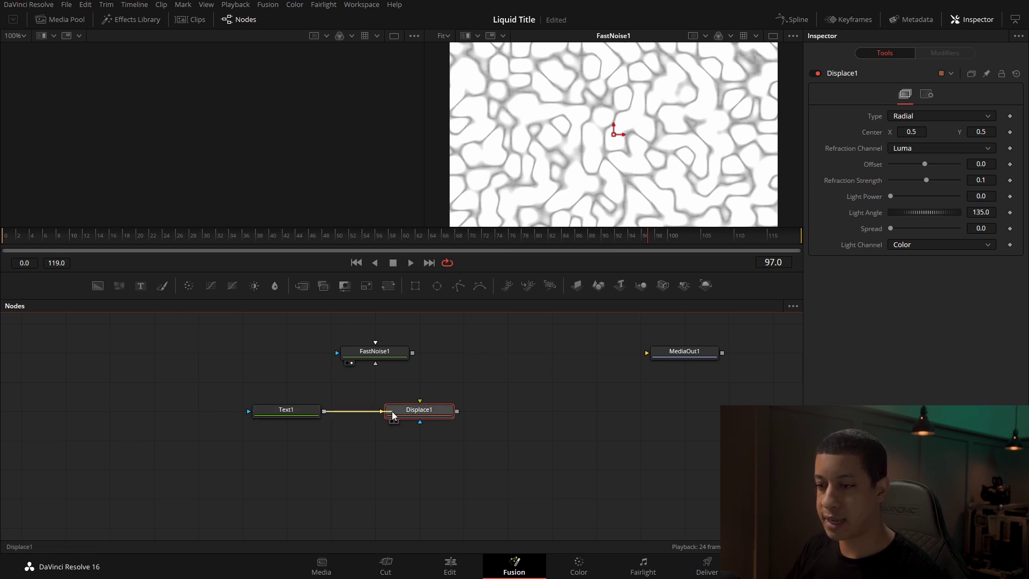
left_click_drag(412, 357, 432, 416)
Step: View Displace1's output and play the composition to preview the liquid ripple
key("2")
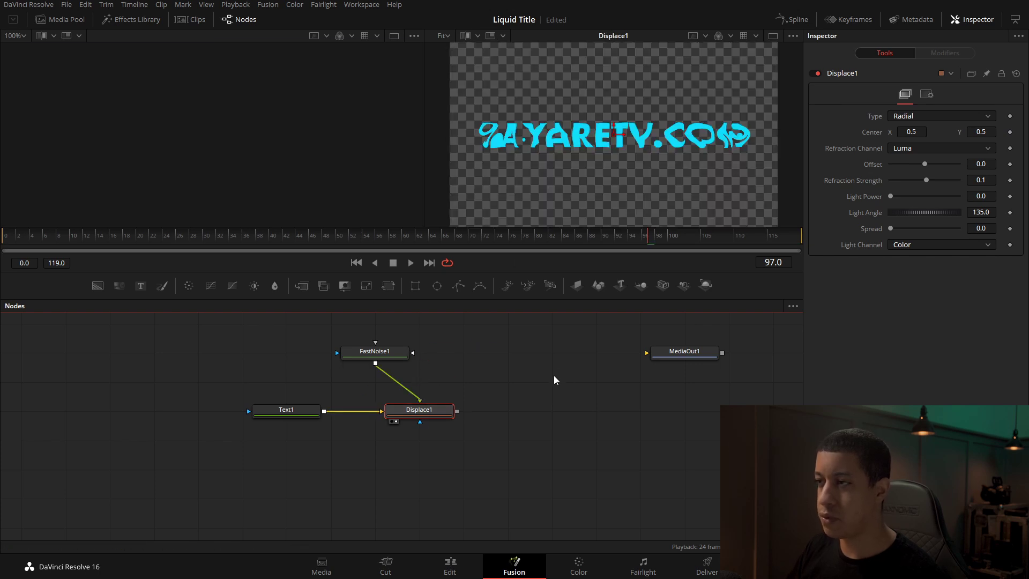
left_click(408, 264)
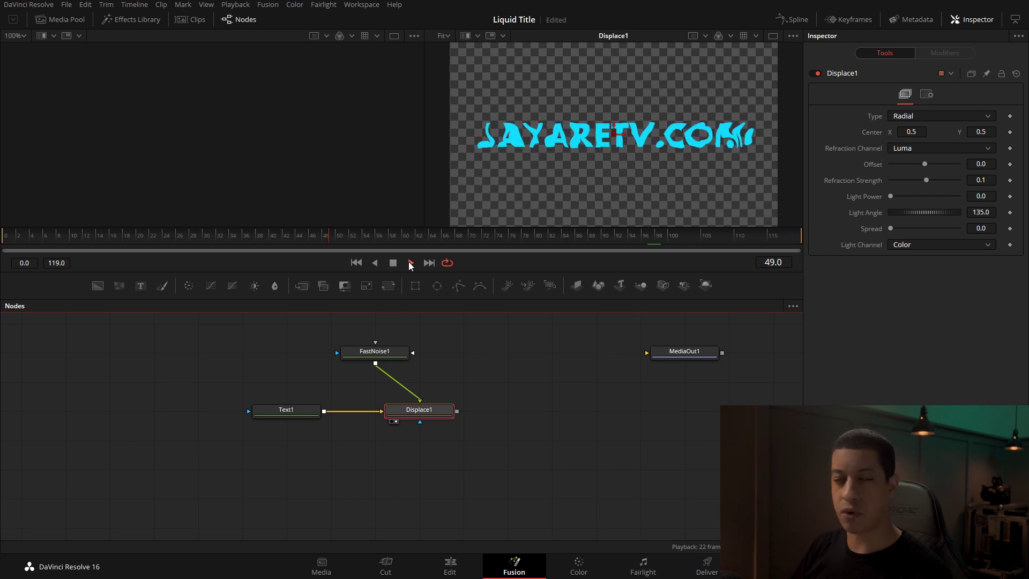
Step: Switch Displace1 to X Y type with X and Y Refraction both -0.001
left_click(393, 263)
left_click(925, 120)
left_click(912, 143)
left_click(992, 166)
key("Tab")
key("shift+Tab")
key("ctrl+c")
left_click(984, 212)
key("ctrl+v")
key("Tab")
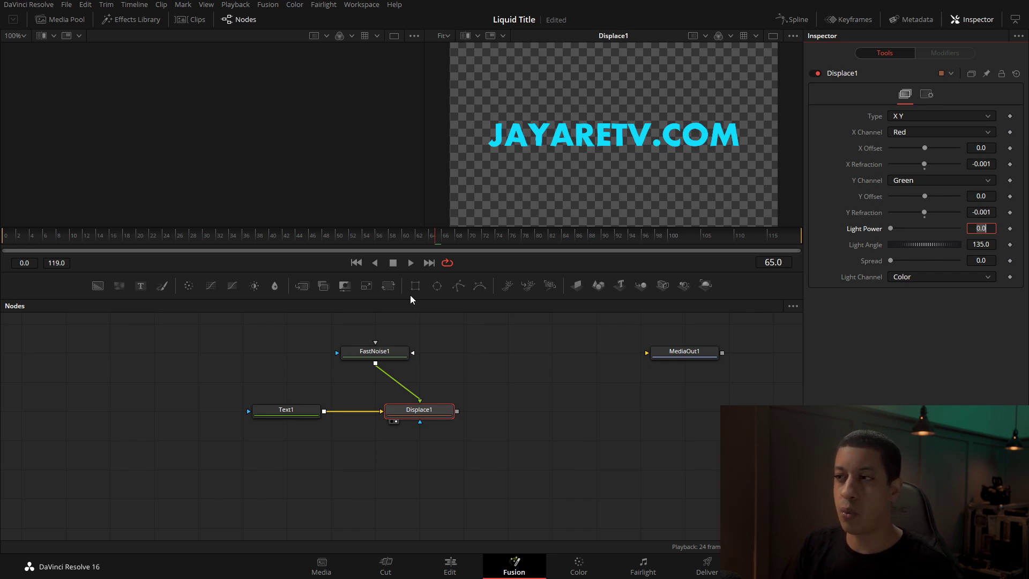
Step: Stop the preview and move FastNoise1 further right in the node graph
scroll(601, 149, "up", 4)
scroll(554, 145, "down", 6)
scroll(550, 143, "up", 3)
key("space")
left_click_drag(395, 355, 516, 365)
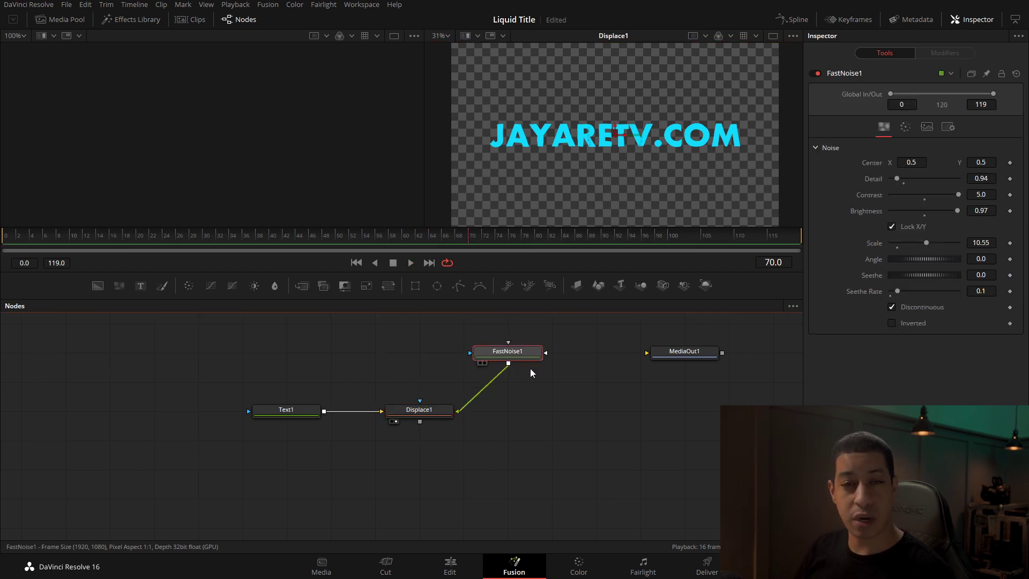
scroll(529, 368, "down", 1)
Step: Copy and paste Text1 to create a duplicate title node, Text1_1
left_click(258, 388)
left_click(276, 449)
key("ctrl+v")
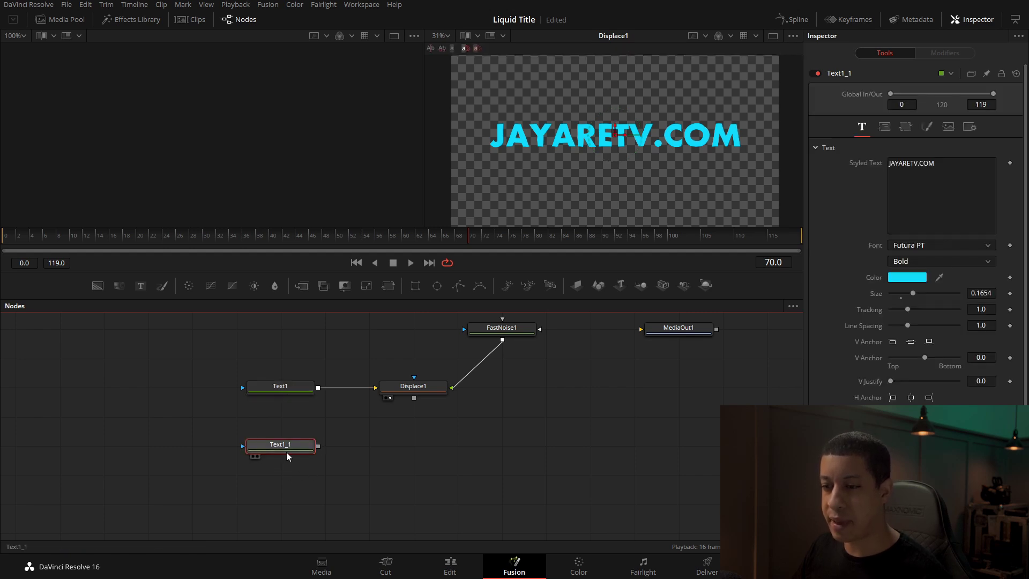
Step: Enable Text1_1's Red Outline shading element, following the letter shapes at thickness 0.1
left_click(927, 128)
left_click(910, 163)
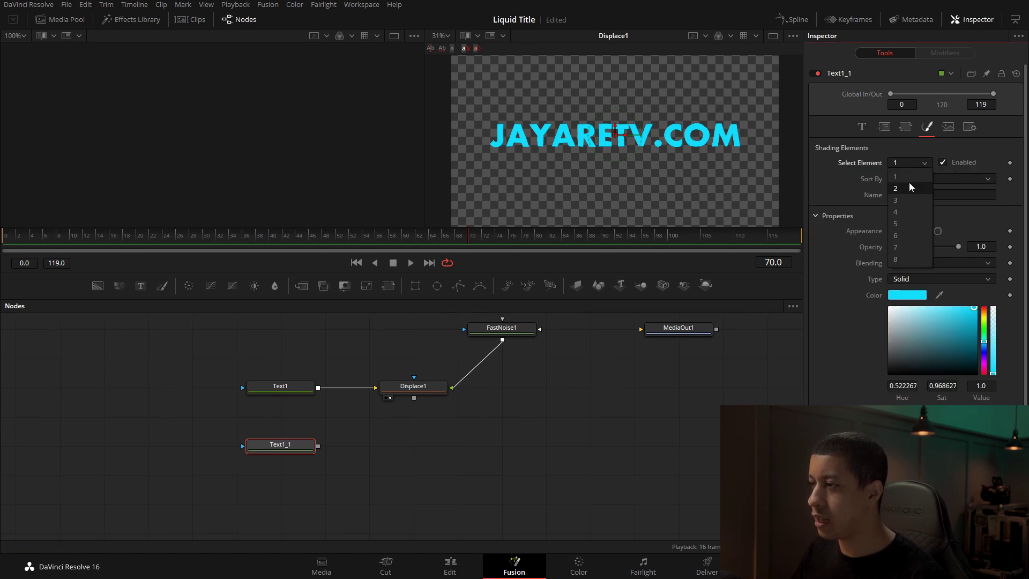
left_click(910, 188)
left_click(962, 163)
left_click(938, 232)
left_click_drag(905, 280, 927, 280)
left_click_drag(288, 445, 556, 187)
left_click(907, 231)
left_click_drag(928, 280, 987, 280)
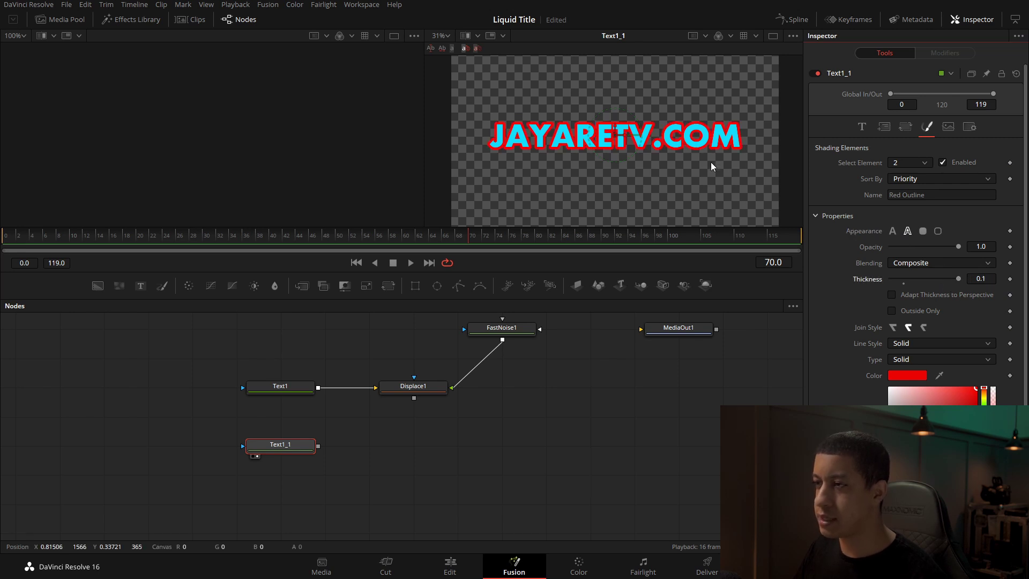
Step: Add a Background node to the node graph
scroll(645, 125, "up", 2)
scroll(645, 125, "up", 6)
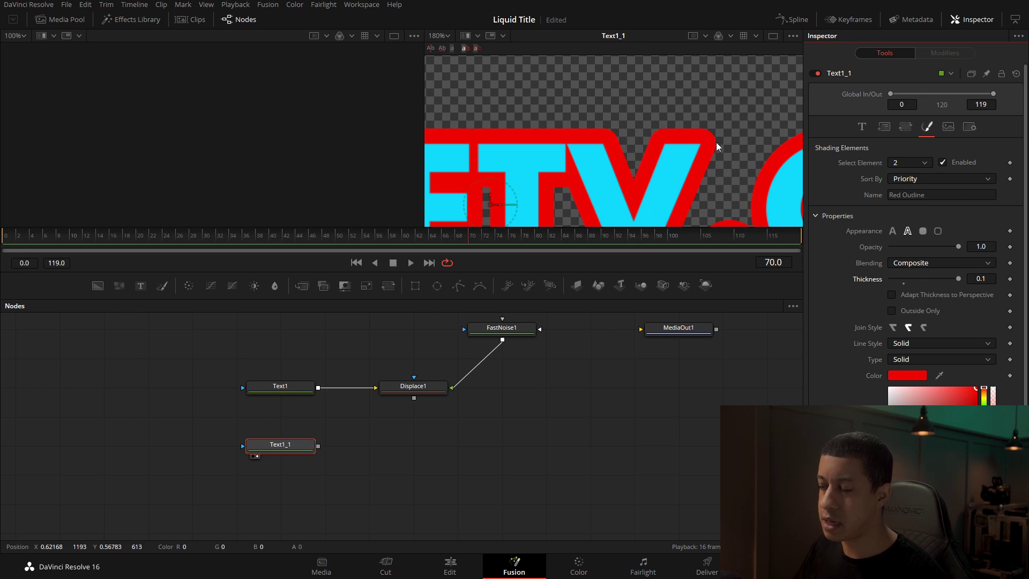
scroll(638, 153, "down", 6)
scroll(458, 452, "right", 2)
left_click_drag(98, 285, 358, 454)
Step: Feed Text1_1 into Background1 and set its fill colour to bright magenta
left_click(245, 445)
left_click_drag(316, 449, 360, 450)
left_click_drag(283, 445, 341, 446)
left_click_drag(404, 452, 589, 225)
left_click_drag(989, 240, 990, 250)
left_click(970, 194)
Step: Paste a copy of Displace1 after Background1, driven by FastNoise1, and view it
left_click_drag(484, 425, 450, 442)
left_click_drag(308, 384, 416, 442)
key("ctrl+v")
left_click_drag(434, 357, 433, 453)
key("2")
Step: Move the radial displacement centre up to Y 0.895
left_click_drag(667, 441, 626, 434)
scroll(565, 184, "down", 3)
scroll(593, 143, "up", 3)
scroll(880, 121, "up", 1)
scroll(556, 128, "down", 3)
left_click_drag(581, 138, 584, 87)
Step: Preview the animation from near the start and save the Liquid Title project
left_click(76, 238)
key("space")
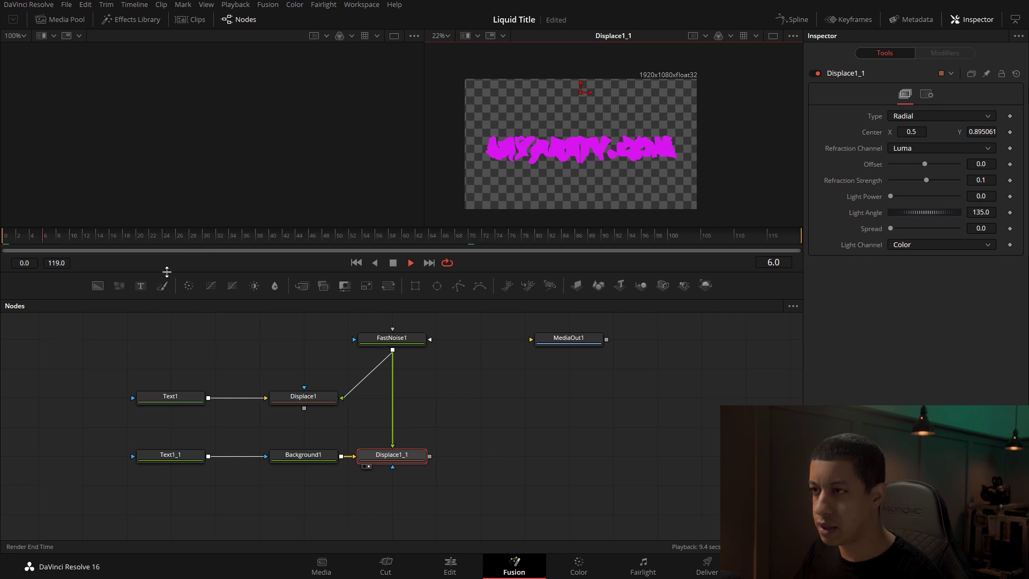
key("space")
key("ctrl+s")
scroll(483, 418, "down", 3)
Step: Duplicate Background1 and Displace1_1, feeding Text1_1 into the pasted Background1_1
left_click_drag(284, 380, 446, 429)
key("ctrl+c")
key("ctrl+v")
left_click_drag(215, 401, 317, 459)
Step: Change the copied layer's colour from magenta to blue
left_click(368, 468)
key("2")
left_click(421, 470)
left_click_drag(985, 247, 987, 241)
Step: Combine Displace1_1 and Displace1_2 in Merge1 and view the result
left_click_drag(356, 459, 312, 460)
left_click_drag(464, 462, 420, 462)
left_click_drag(438, 401, 437, 460)
key("2")
Step: Raise Displace1_2's refraction strength to about 0.6 and preview the animation
left_click(377, 460)
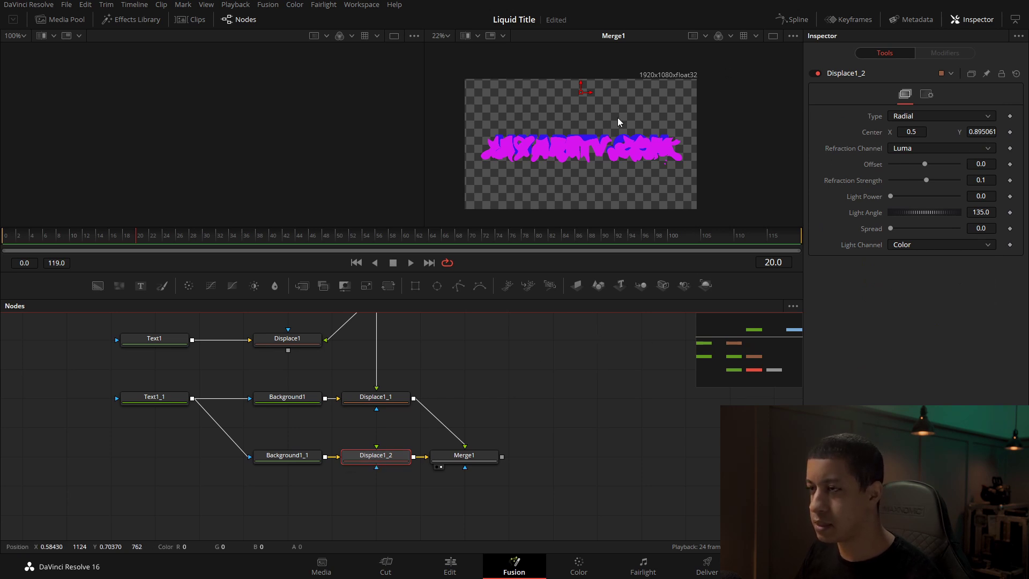
left_click_drag(926, 179, 905, 181)
key("2")
left_click_drag(906, 181, 936, 181)
key("space")
Step: Connect FastNoise1 into Displace1_2's displacement input
scroll(498, 413, "up", 3)
scroll(498, 414, "left", 3)
left_click_drag(428, 336, 428, 491)
scroll(550, 408, "down", 2)
Step: Reset the refraction strength, move the displace centre to Y 0.77 and set offset 0.413
double_click(935, 181)
left_click(1017, 73)
left_click_drag(580, 134, 586, 100)
mouse_move(923, 163)
left_mouse_down()
mouse_move(871, 165)
mouse_move(945, 166)
mouse_move(919, 180)
mouse_move(930, 182)
left_mouse_up()
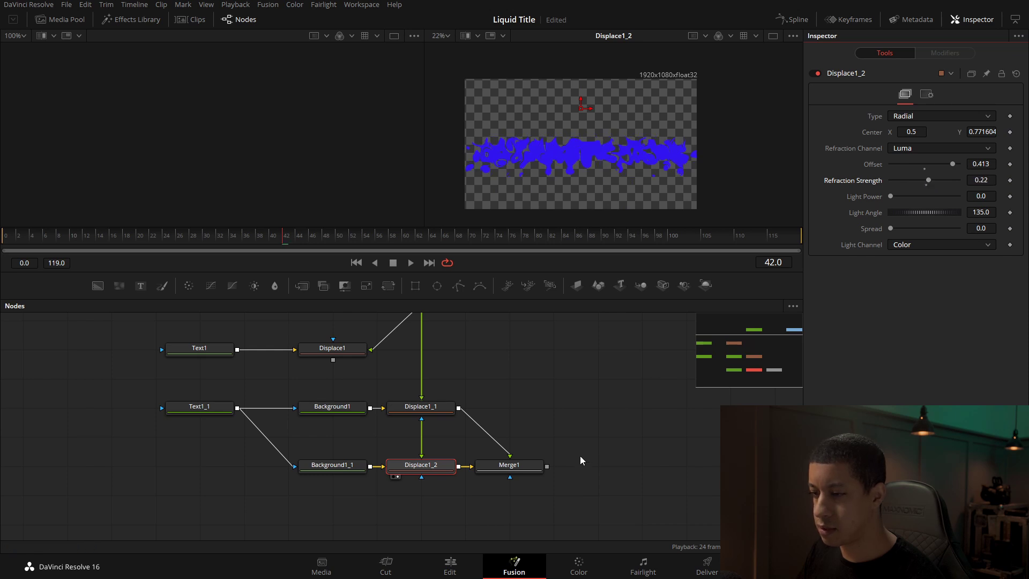
left_click(486, 476)
Step: Swap Merge1's foreground and background with Ctrl+T so blue sits over magenta, then tidy the graph
left_click(573, 361)
key("space")
key("space")
left_click(523, 469)
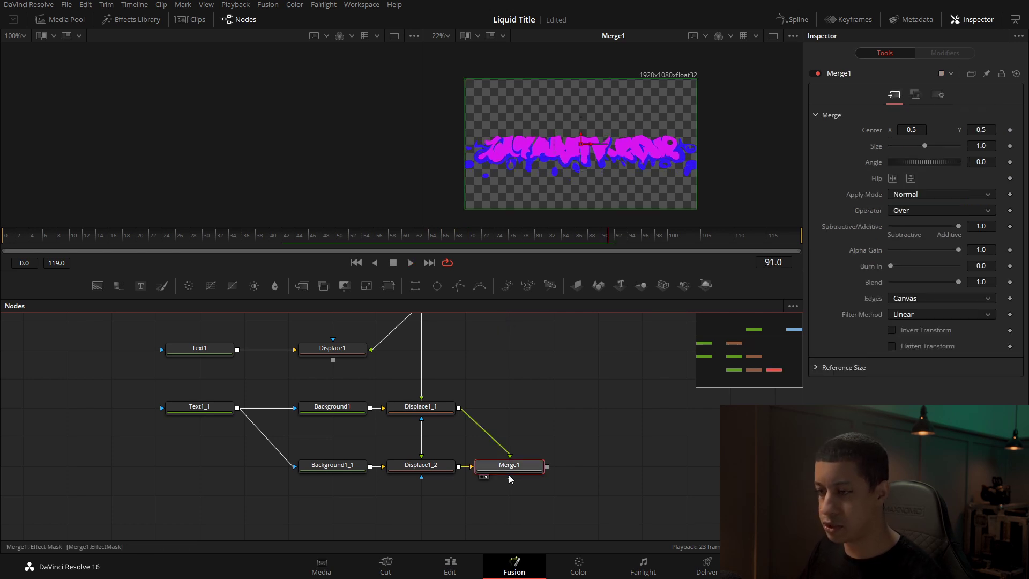
left_click_drag(508, 470, 528, 472)
key("ctrl+t")
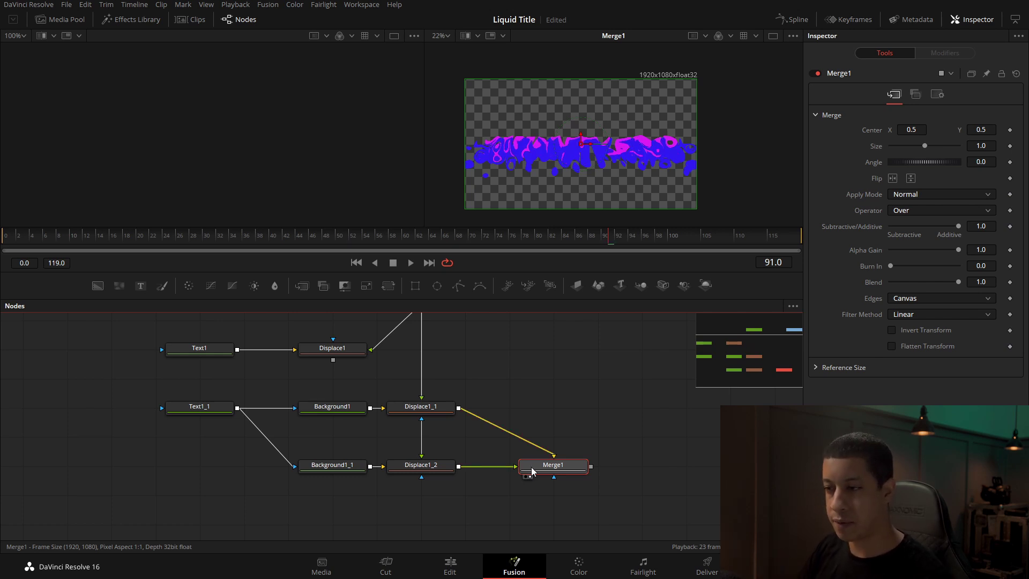
key("space")
key("space")
key("ctrl+f")
left_click_drag(543, 347, 573, 348)
Step: Add Merge2 with Displace1 as background and Merge1 as foreground
left_click_drag(547, 400, 478, 396)
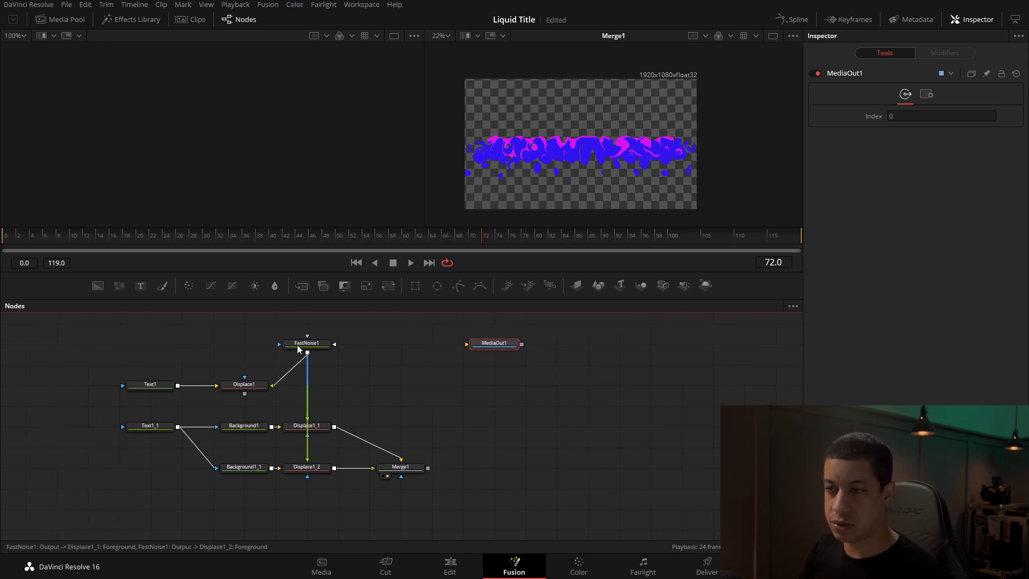
left_click_drag(303, 287, 433, 393)
left_click_drag(464, 498, 464, 498)
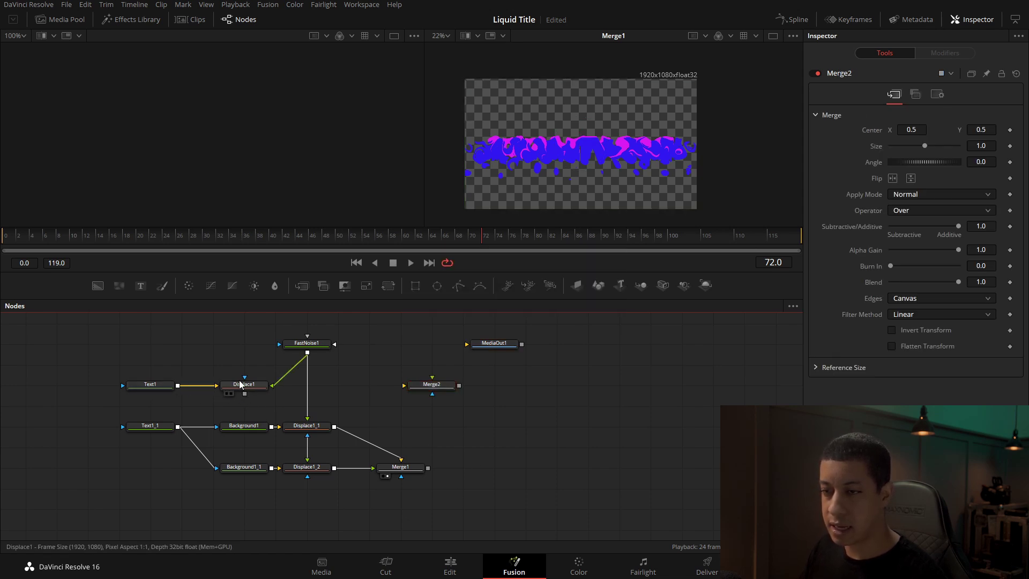
left_click_drag(245, 393, 432, 386)
left_click_drag(428, 468, 616, 161)
key("space")
key("space")
Step: Move MediaOut1 aside and nudge Merge2's foreground right and down
left_click_drag(490, 346, 588, 344)
left_click(431, 385)
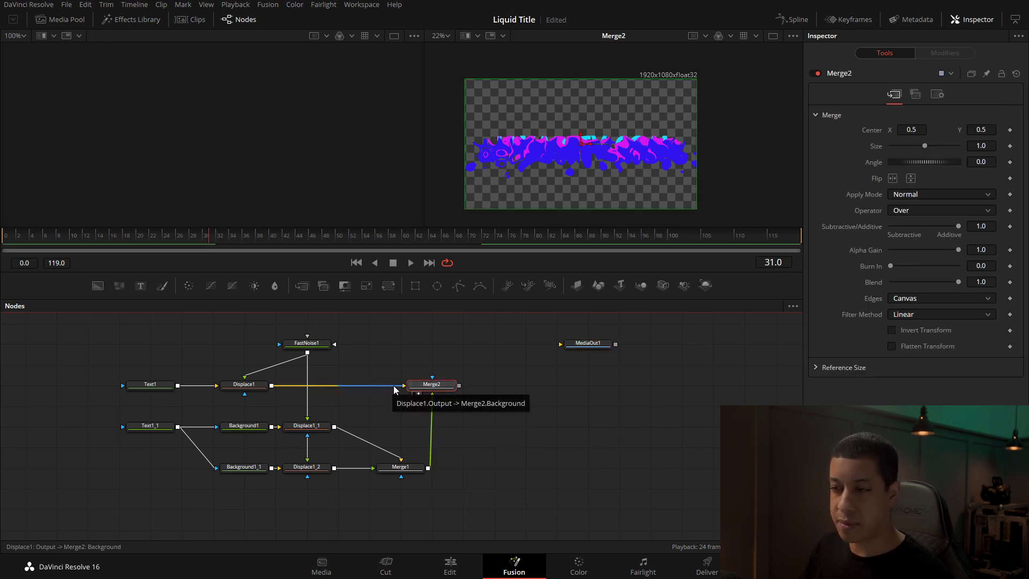
mouse_move(573, 151)
left_mouse_down()
mouse_move(594, 158)
mouse_move(574, 154)
left_mouse_up()
Step: Reset Merge2's centre to 0.5, 0.5 and use Displace1 as its effect mask
double_click(873, 132)
left_click_drag(273, 390, 434, 381)
scroll(569, 142, "up", 2)
left_click_drag(542, 179, 576, 177)
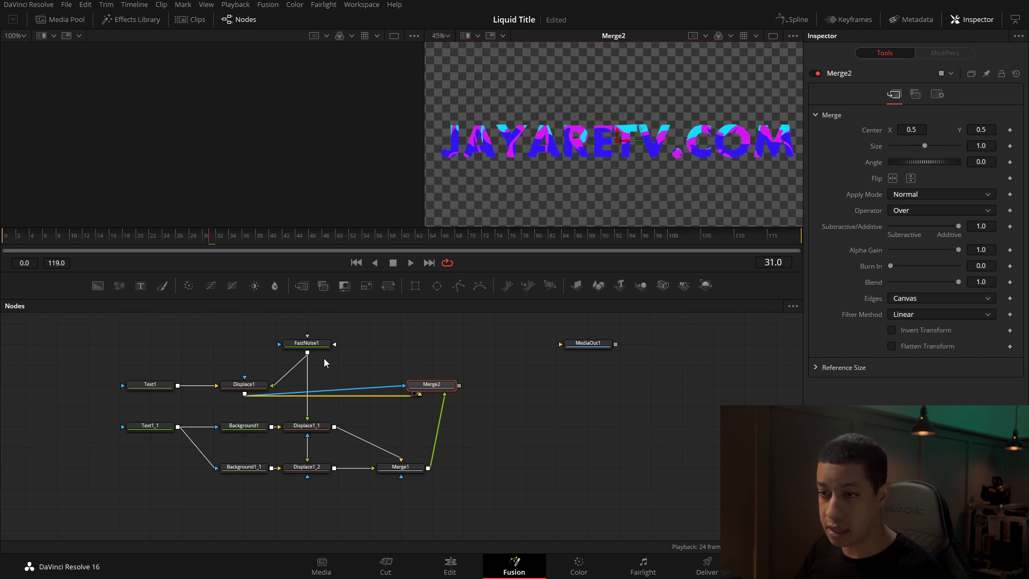
Step: Preview Displace1 and play back the Merge2 result in the viewers
left_click(228, 393)
scroll(225, 188, "up", 3)
scroll(226, 183, "down", 2)
scroll(226, 179, "left", 1)
scroll(226, 182, "up", 2)
scroll(231, 190, "up", 3)
scroll(231, 195, "down", 2)
key("space")
left_click(579, 152)
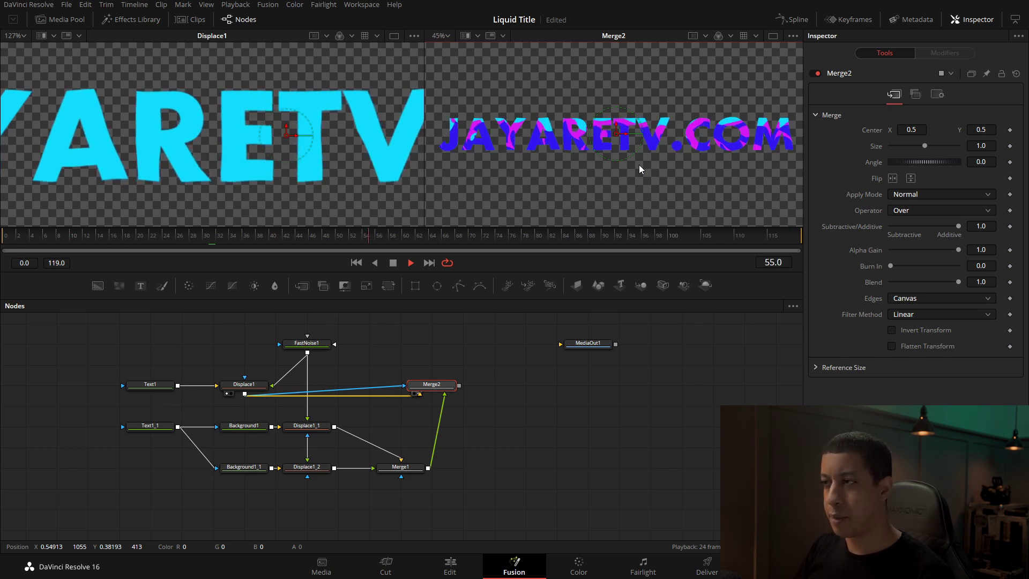
key("space")
Step: Drag MediaOut1 well to the right, clear of Merge2
left_click_drag(547, 345, 584, 344)
left_click_drag(535, 377, 478, 408)
left_click_drag(545, 350, 638, 389)
scroll(590, 167, "down", 3)
left_click(459, 406)
Step: Add a Transform node via tool search 'tran' and feed Merge2 into it
key("shift+space")
type("dis")
key("BackSpace")
key("BackSpace")
key("BackSpace")
type("tran")
key("Return")
left_click_drag(381, 393, 634, 395)
Step: At frame 0, push the title off the right edge and view the MediaOut1 output
left_click(2, 241)
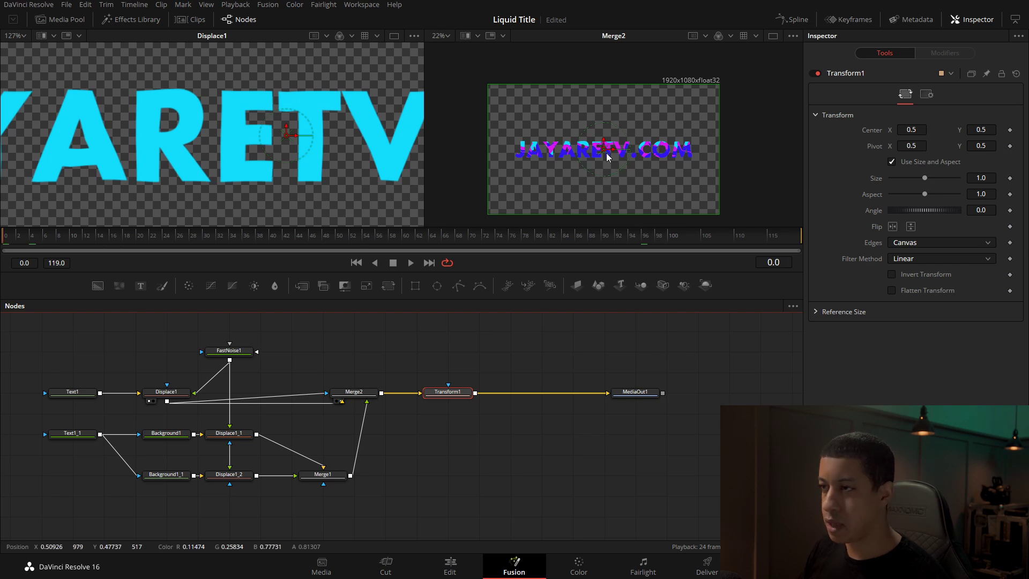
left_click_drag(615, 154, 846, 155)
scroll(342, 406, "up", 3)
left_click_drag(576, 441, 327, 445)
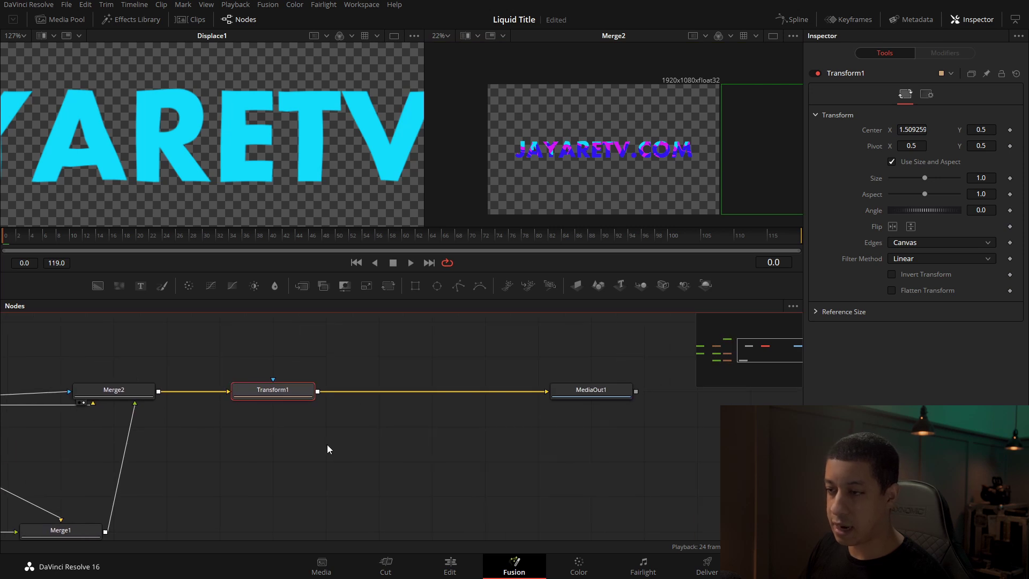
key("2")
scroll(581, 183, "down", 2)
Step: Keyframe Transform1's centre at X 1.509259 on frame 0, moving it back toward 0.5 at frame 20
left_click(1010, 131)
left_click_drag(37, 235, 175, 240)
key("Tab")
left_click(3, 236)
left_click(410, 264)
left_click(393, 263)
left_click(138, 236)
left_click_drag(646, 193, 674, 193)
left_click(927, 94)
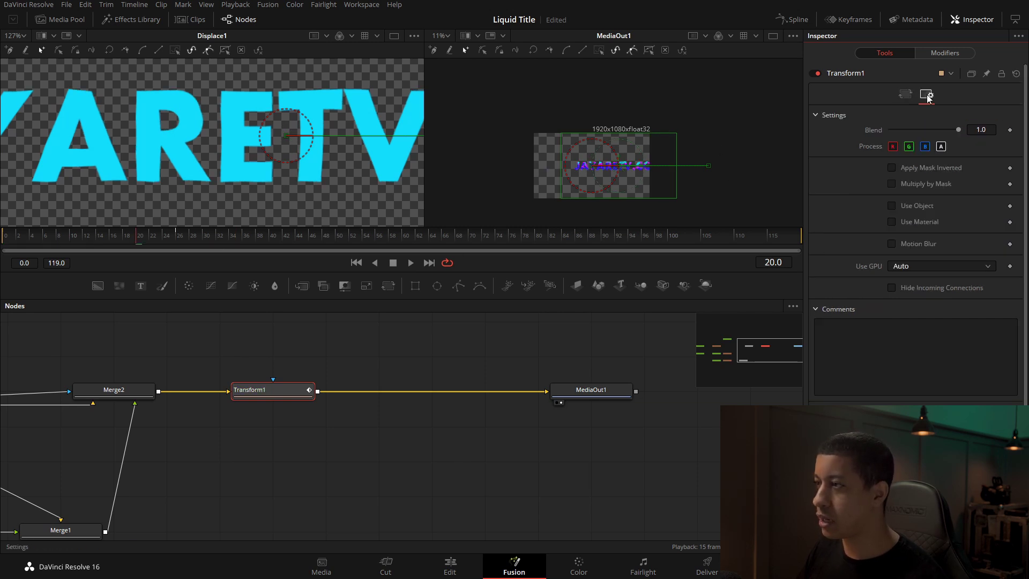
Step: Enable motion blur on Transform1 and play back to check it
left_click(916, 246)
left_click(285, 237)
key("ctrl+f")
key("space")
key("space")
left_click(252, 398)
Step: Set motion blur Quality to 4 with a 180 shutter angle
left_click(987, 260)
type("4")
key("Tab")
left_click(549, 333)
left_click(114, 236)
left_click_drag(908, 268, 904, 263)
scroll(609, 128, "up", 2)
key("Tab")
scroll(596, 152, "down", 5)
Step: Show Transform1's centre Displacement curve in the Spline editor, fitted to view
left_click(259, 391)
left_click(802, 20)
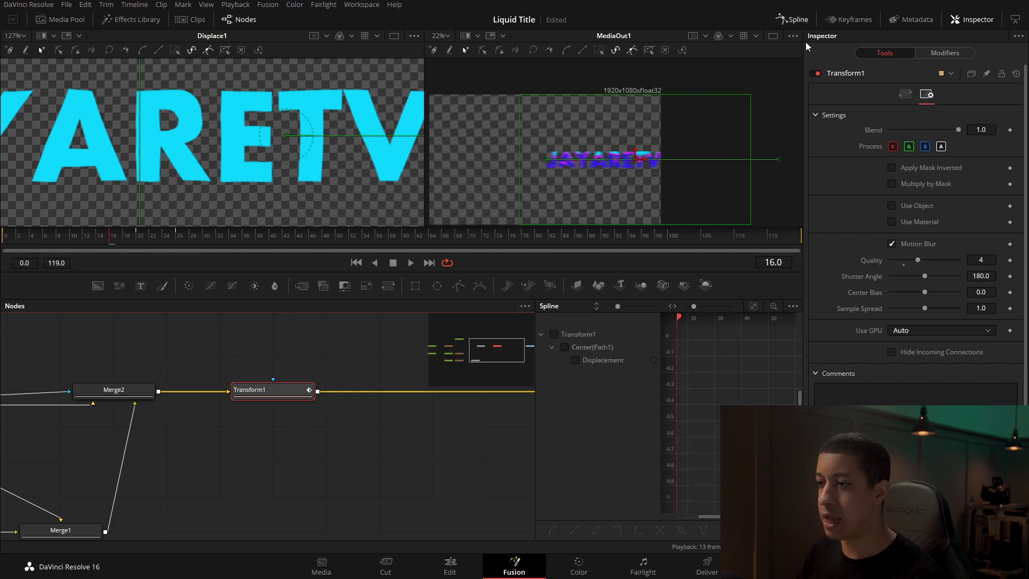
left_click(605, 362)
left_click_drag(307, 468, 197, 472)
left_click_drag(129, 243, 141, 240)
left_click(906, 94)
left_click_drag(175, 234, 137, 247)
left_click_drag(174, 248, 55, 258)
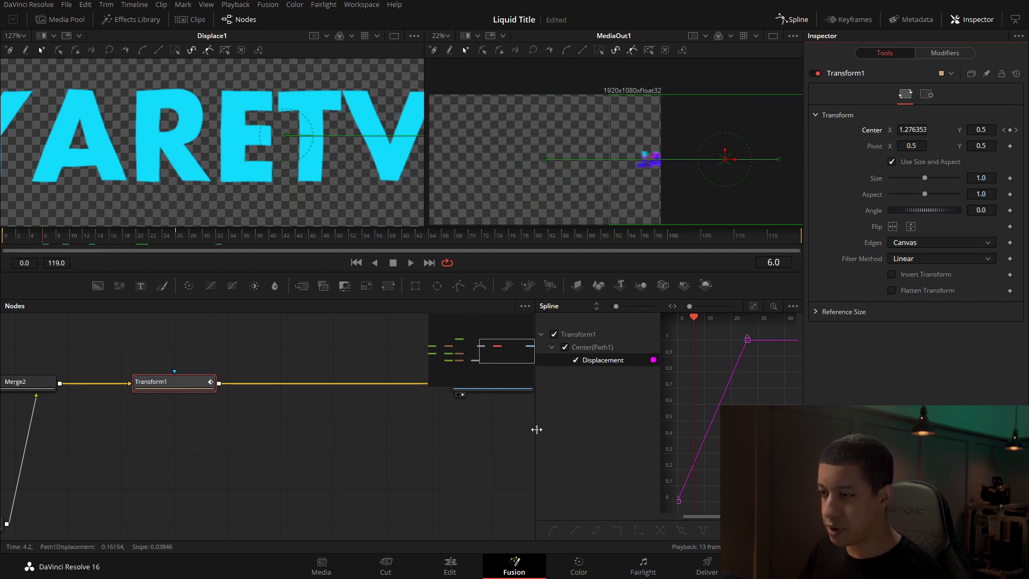
left_click_drag(537, 430, 428, 429)
left_click(753, 306)
Step: Smooth the keyframes and set Ease In to 68.4
key("s")
key("t")
left_click_drag(685, 320, 696, 318)
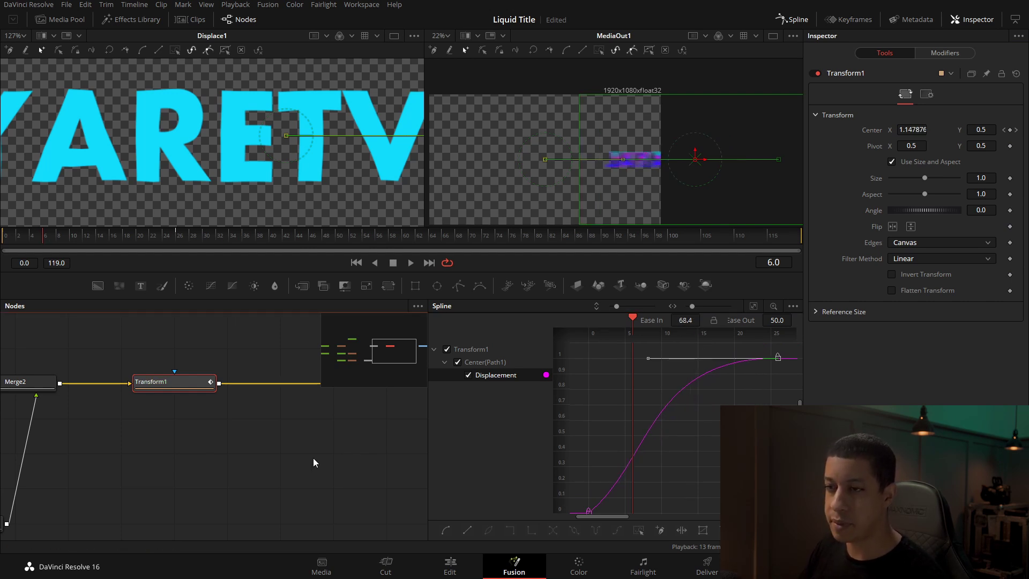
scroll(315, 460, "right", 3)
Step: Play back the eased slide-in from near the start to review it
key("space")
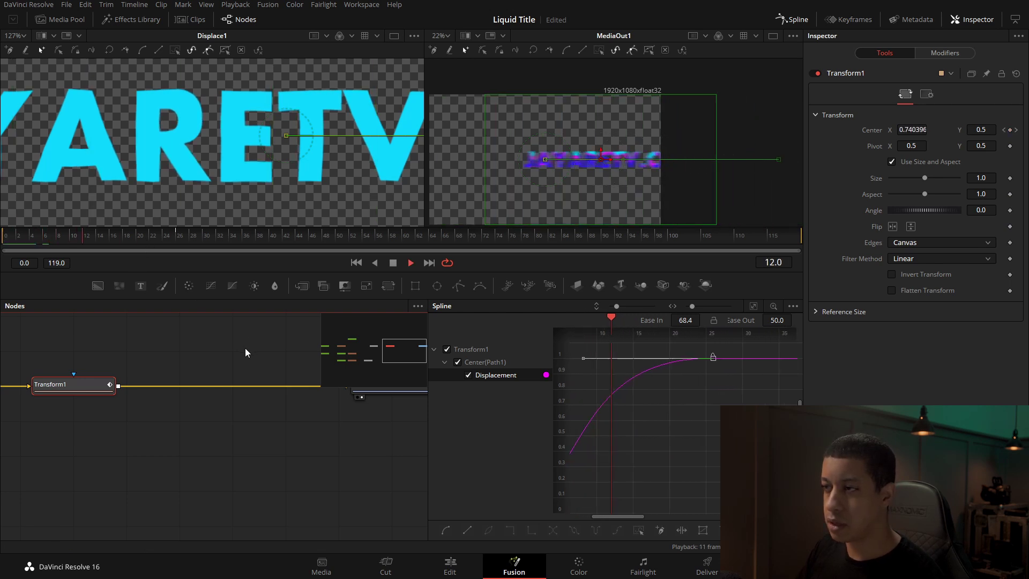
left_click_drag(533, 210, 579, 189)
key("space")
left_click(54, 239)
key("space")
scroll(577, 161, "up", 2)
key("space")
left_click(2, 244)
left_click(447, 36)
left_click(443, 65)
key("space")
key("space")
left_click_drag(141, 396, 305, 396)
scroll(304, 397, "down", 4)
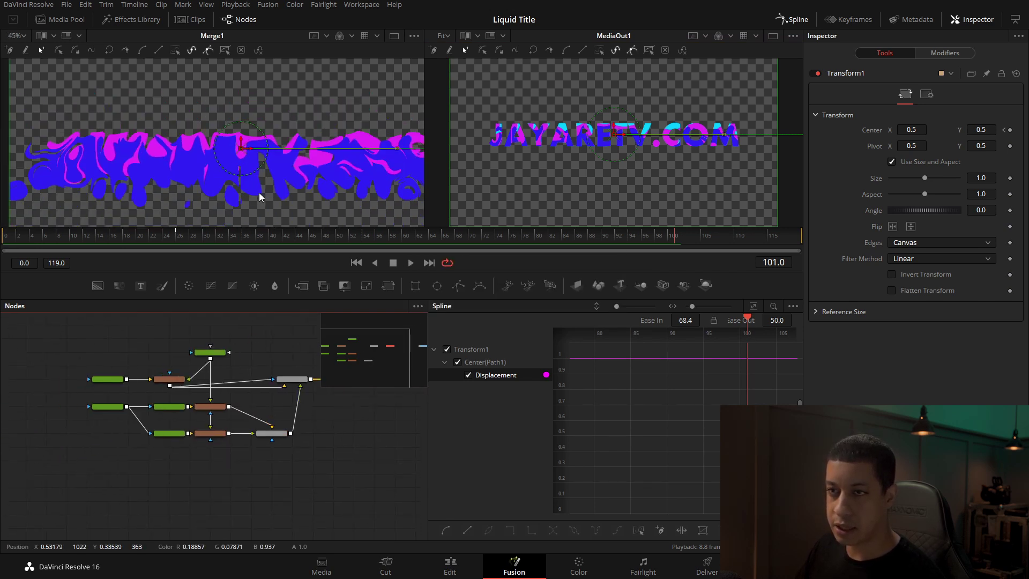
key("space")
key("space")
scroll(235, 439, "down", 2)
left_click(214, 432)
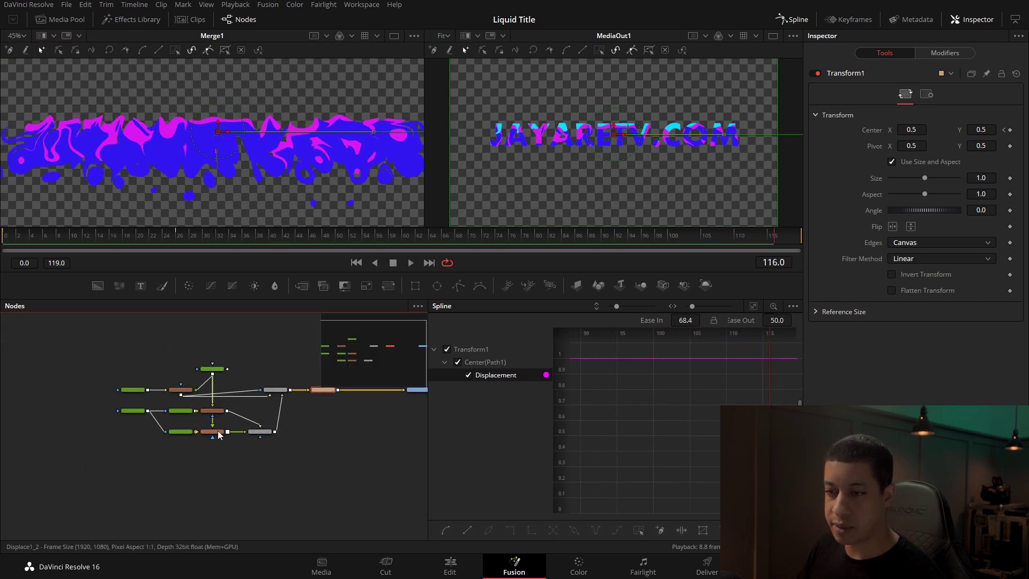
left_click(182, 437)
Step: Try blue and pink-red hues for Background1_1, settling on teal
left_click_drag(987, 241, 980, 232)
mouse_move(965, 198)
left_mouse_down()
mouse_move(950, 195)
mouse_move(966, 195)
left_mouse_up()
left_click_drag(989, 243, 987, 236)
left_click_drag(964, 187, 945, 201)
mouse_move(985, 241)
left_mouse_down()
mouse_move(988, 260)
mouse_move(990, 242)
left_mouse_up()
left_click_drag(946, 201, 940, 198)
left_click_drag(985, 240, 985, 237)
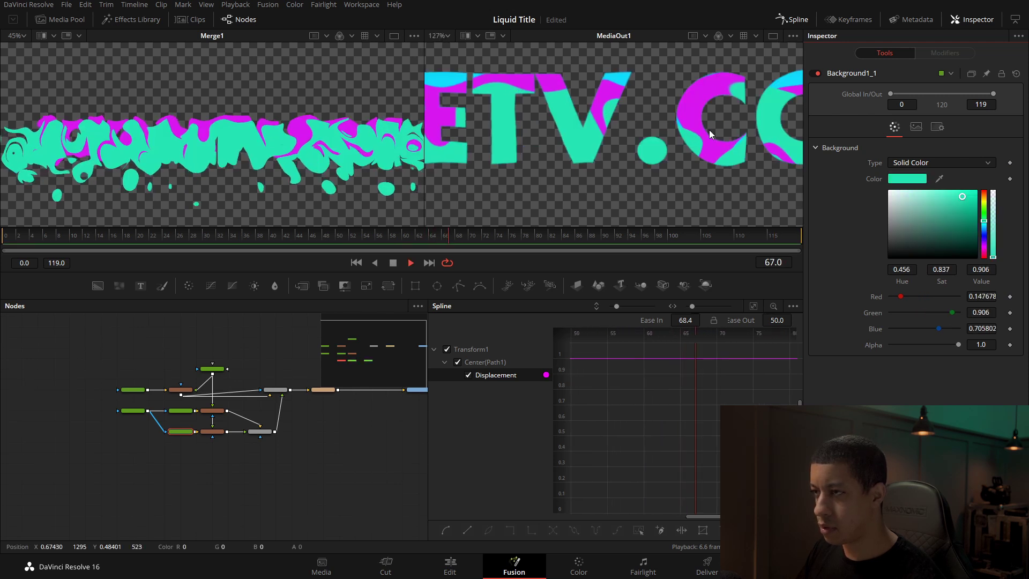
Step: Play the animation to check the teal and pink liquid colours
scroll(697, 134, "down", 5)
key("space")
scroll(610, 148, "down", 2)
key("space")
scroll(346, 434, "up", 5)
scroll(241, 407, "up", 3)
key("space")
left_click(453, 576)
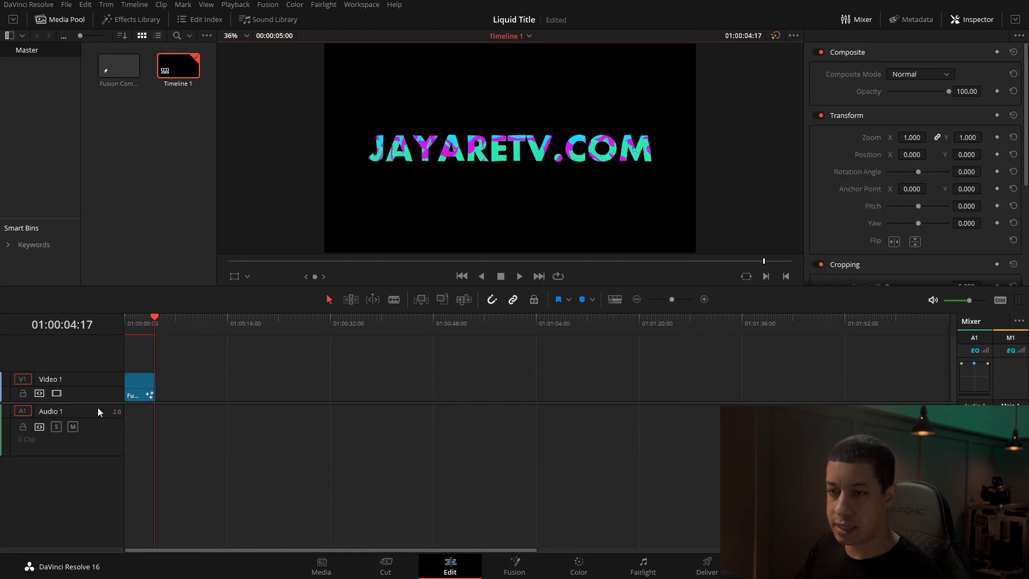
Step: Move the title clip up to Video 2 and place a Solid Color generator beneath it on Video 1
left_click_drag(141, 433, 165, 384)
left_click(123, 20)
left_click(40, 107)
left_click_drag(142, 171, 170, 437)
left_click(168, 329)
left_click_drag(168, 329, 171, 328)
Step: Change the Solid Color background to orange #ce6644
left_click(892, 93)
left_click(629, 251)
left_click_drag(632, 188, 631, 199)
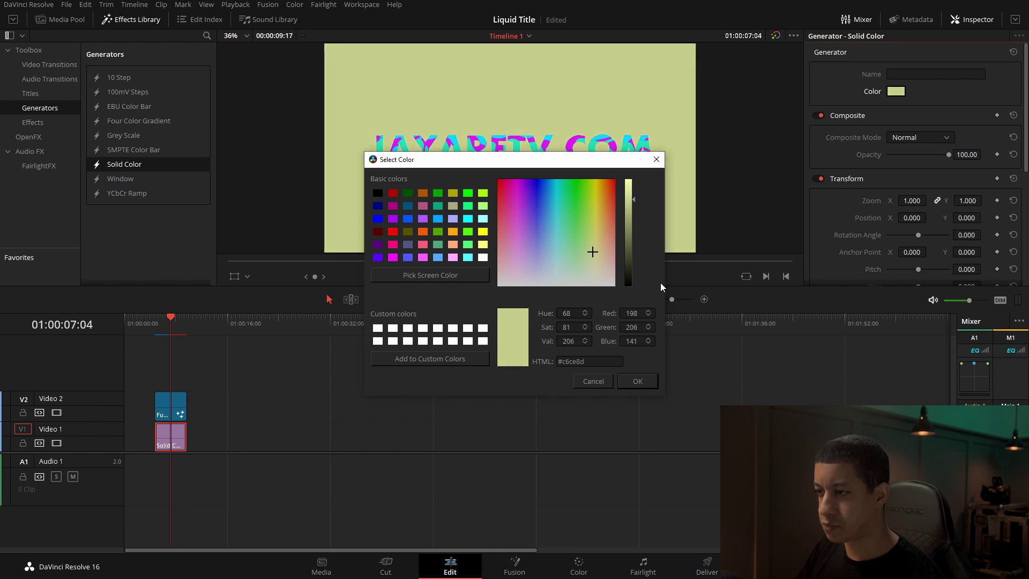
left_click_drag(577, 245, 611, 215)
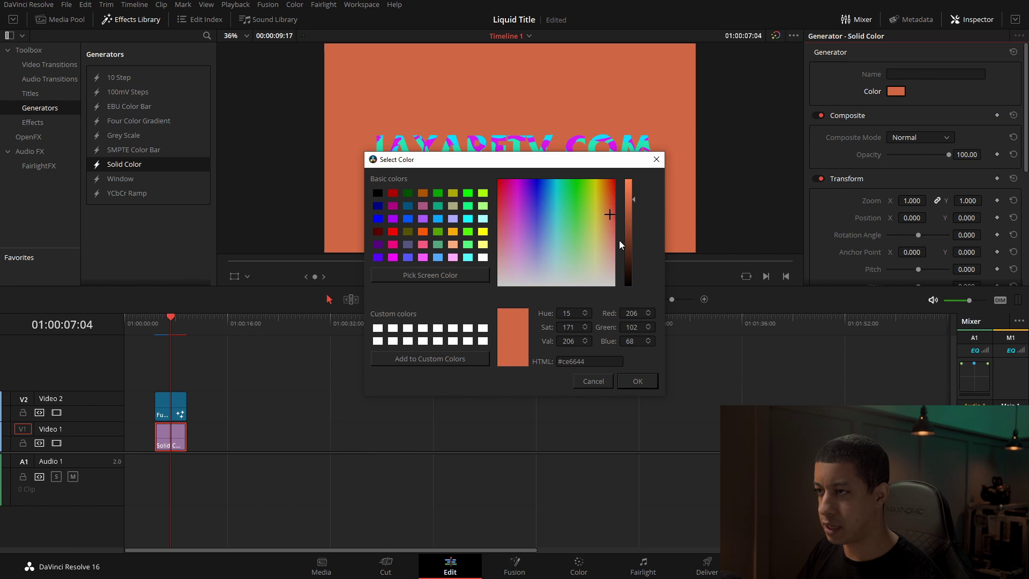
left_click(642, 385)
key("space")
scroll(507, 148, "up", 1)
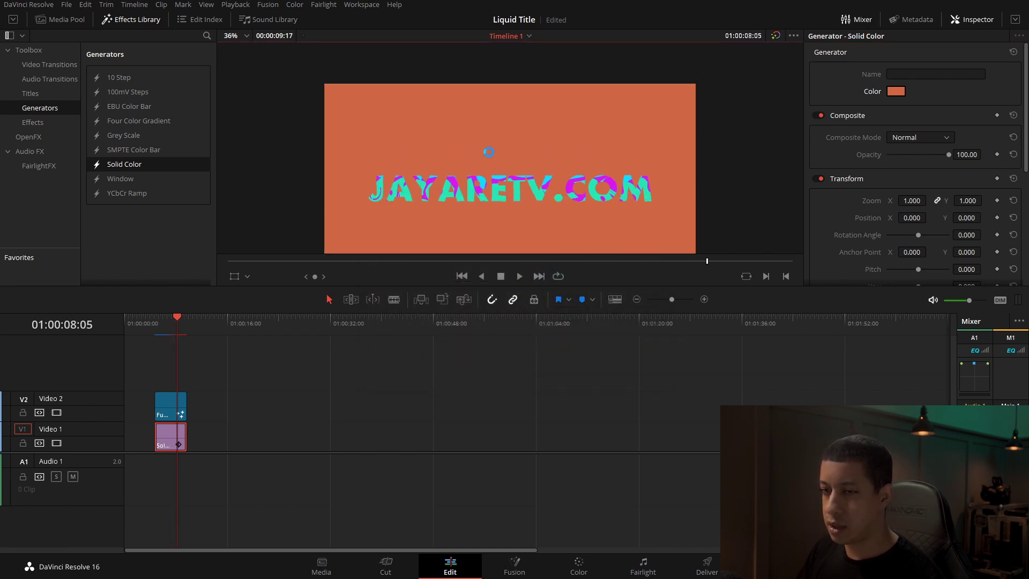